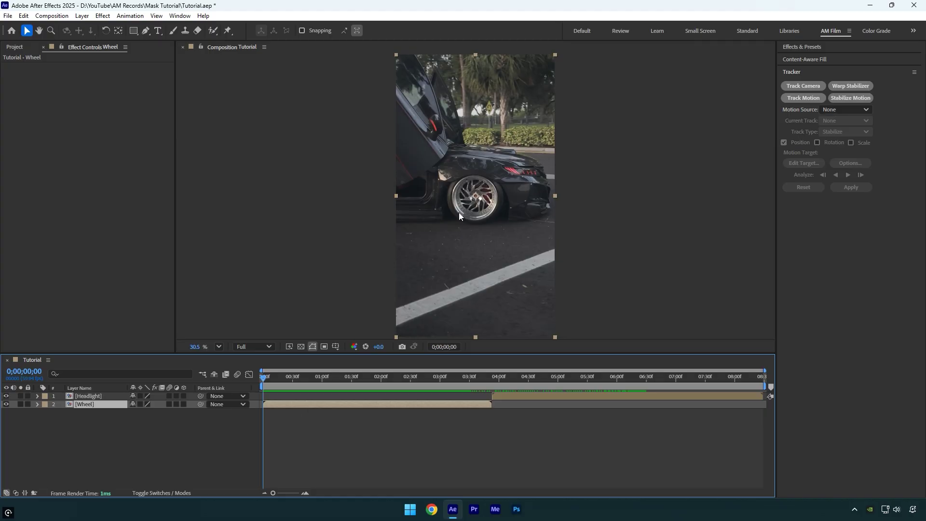
Step: Apply the Mocha AE effect to the Wheel layer and open the clip in Mocha AE
{"action": "key", "text": "ctrl+space"}
{"action": "type", "text": "moc"}
{"action": "key", "text": "Return"}
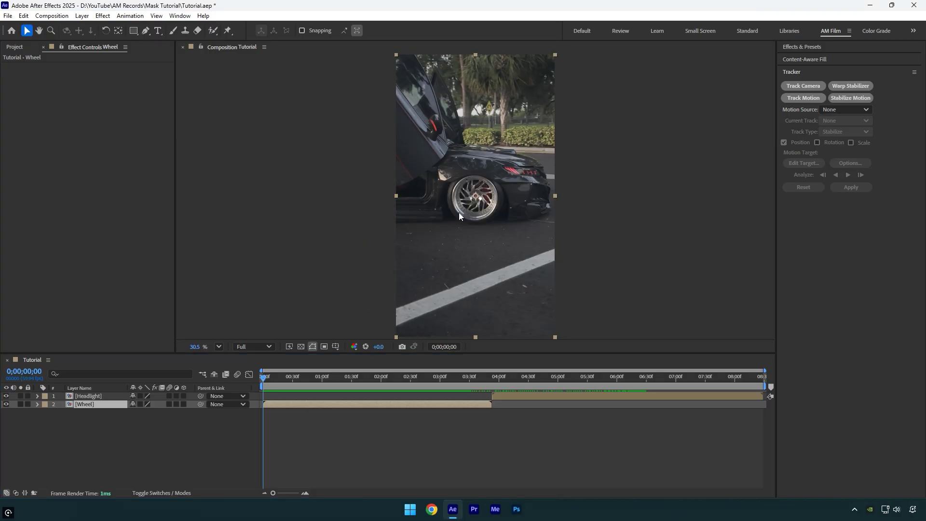
{"action": "left_click", "coordinate": [52, 90]}
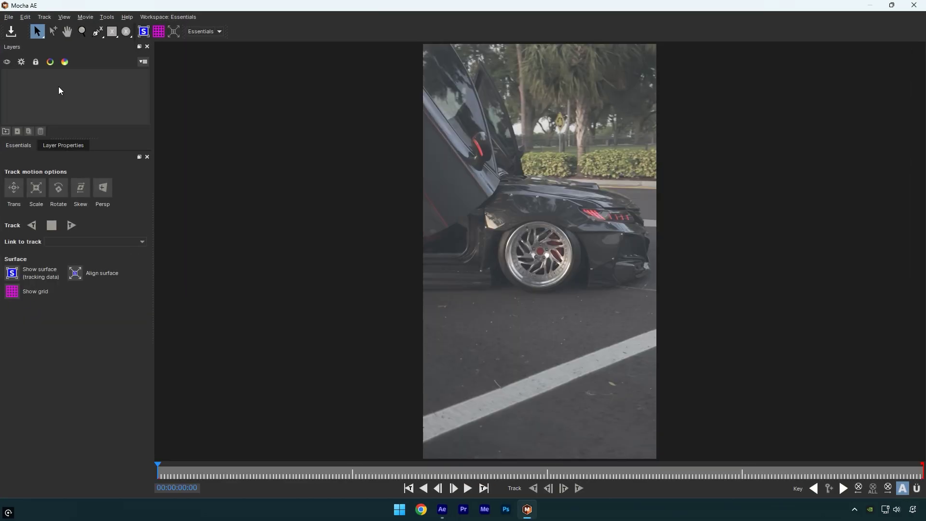
Step: Draw a circular spline around the front wheel rim and adjust its points to fit the rim's edge
{"action": "left_click", "coordinate": [127, 34]}
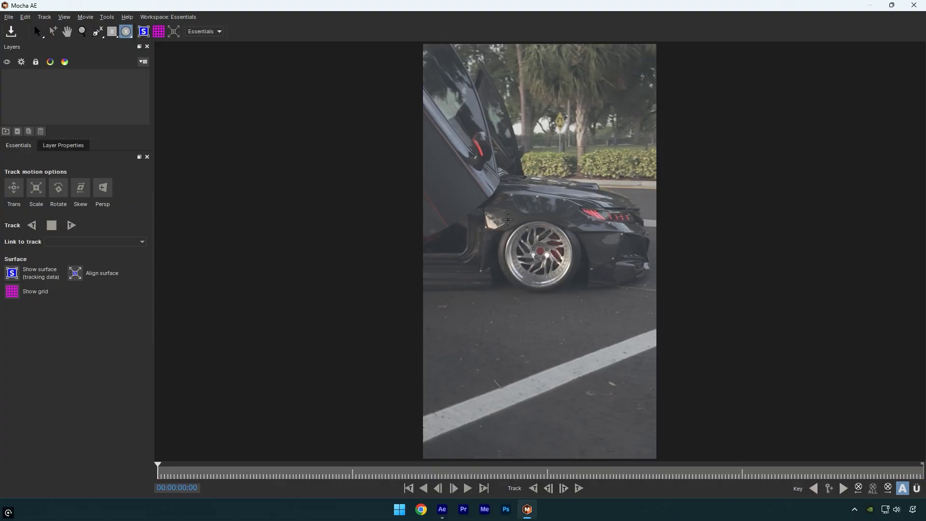
{"action": "mouse_move", "coordinate": [508, 220]}
{"action": "left_mouse_down"}
{"action": "mouse_move", "coordinate": [532, 255]}
{"action": "mouse_move", "coordinate": [556, 260]}
{"action": "mouse_move", "coordinate": [572, 289]}
{"action": "left_mouse_up"}
{"action": "scroll", "coordinate": [567, 246], "scroll_direction": "up", "scroll_amount": 2}
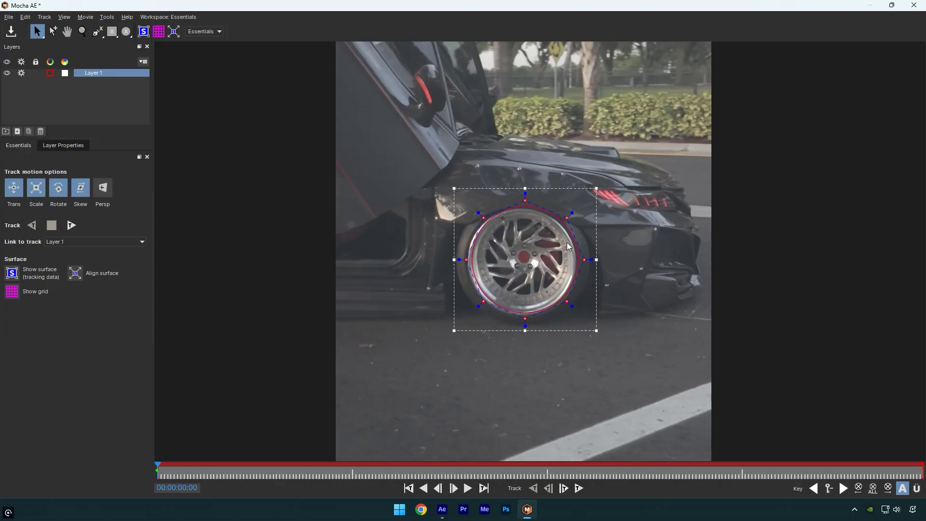
{"action": "scroll", "coordinate": [566, 246], "scroll_direction": "up", "scroll_amount": 2}
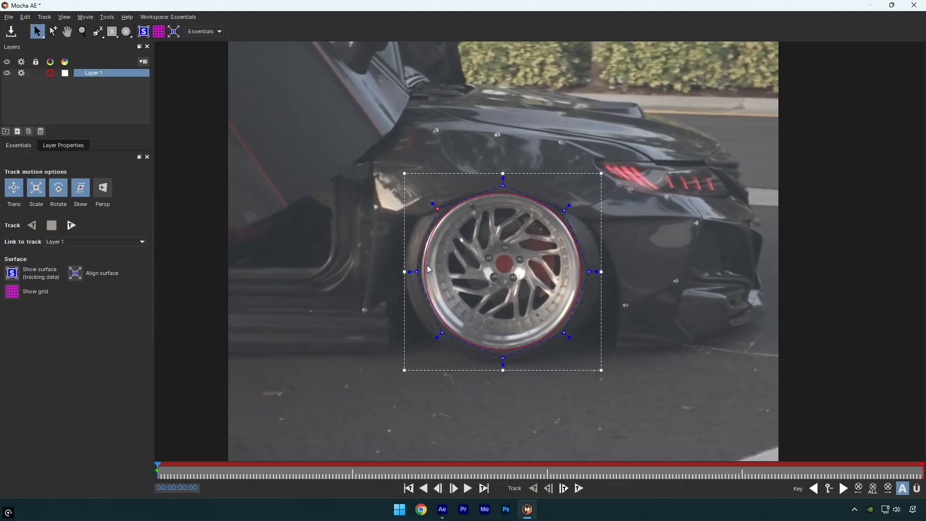
{"action": "left_click_drag", "start_coordinate": [417, 272], "coordinate": [414, 270]}
{"action": "left_click_drag", "start_coordinate": [442, 333], "coordinate": [438, 330]}
{"action": "left_click_drag", "start_coordinate": [502, 357], "coordinate": [502, 358]}
{"action": "left_click_drag", "start_coordinate": [564, 332], "coordinate": [564, 332]}
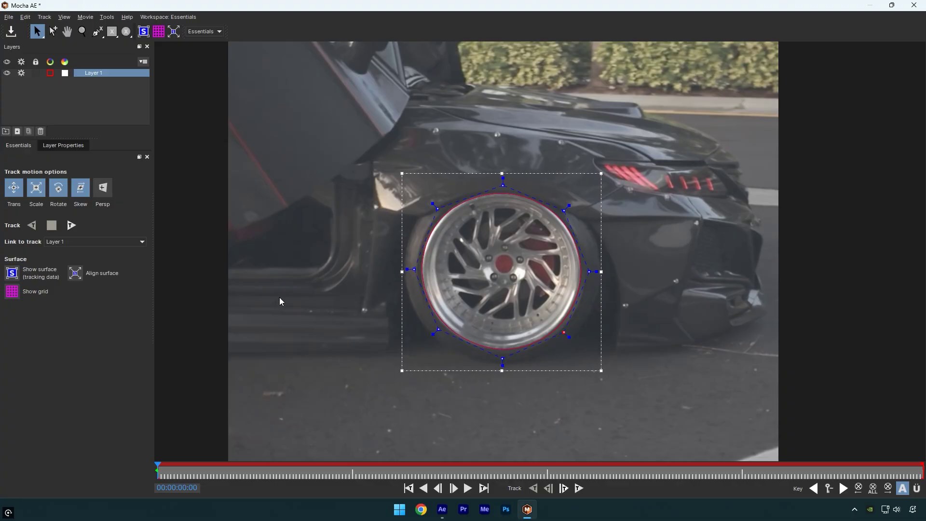
Step: Track the wheel spline forward with perspective included, correcting its points at 00:00:02:48 before continuing the track
{"action": "left_click", "coordinate": [71, 225]}
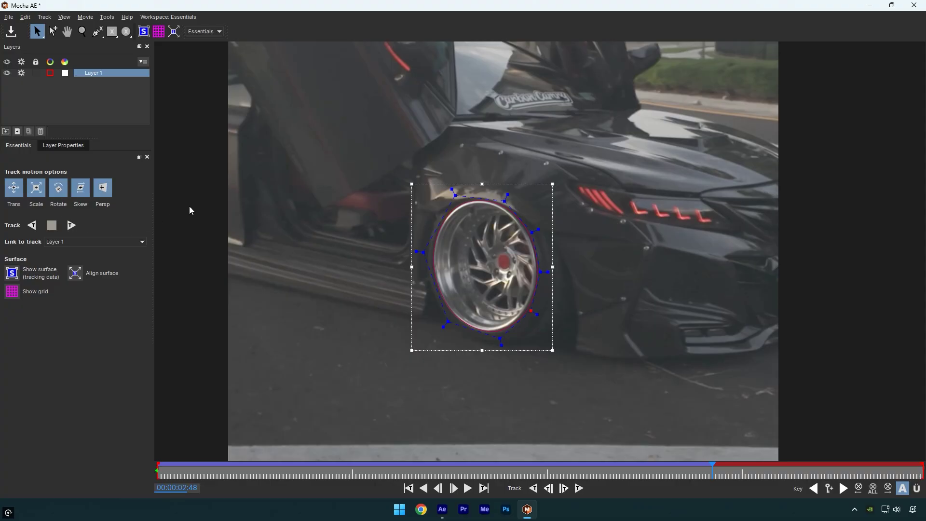
{"action": "left_click", "coordinate": [504, 201]}
{"action": "left_click", "coordinate": [529, 310]}
{"action": "left_click", "coordinate": [76, 226]}
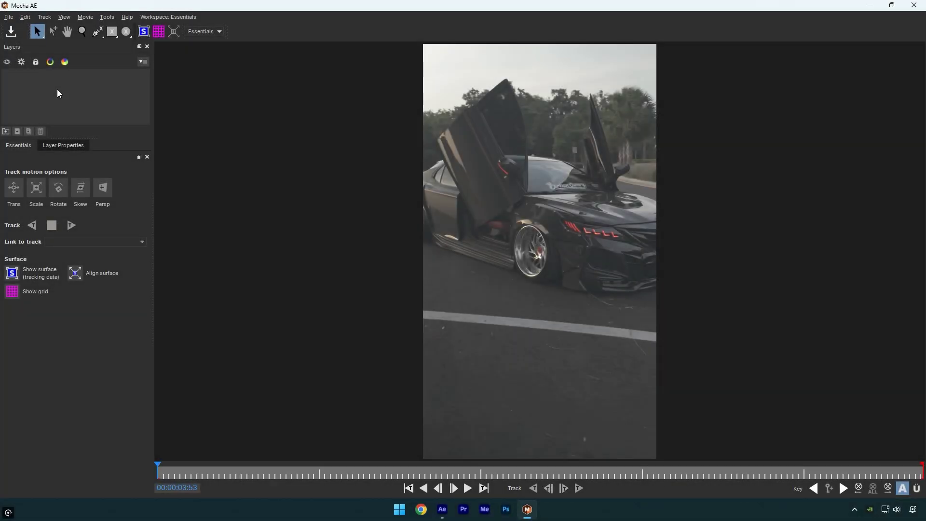
Step: Draw a closed spline point by point around the headlight on the first frame of the Headlight clip
{"action": "left_click", "coordinate": [98, 33]}
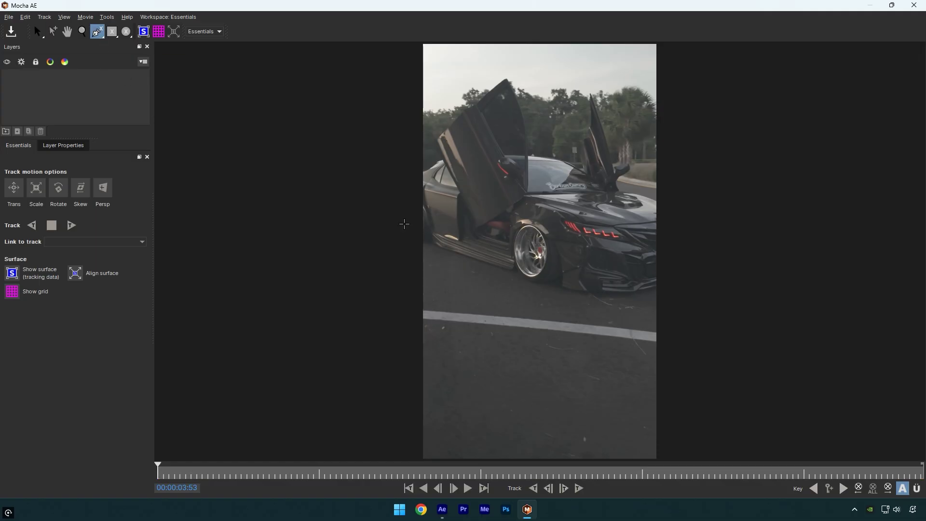
{"action": "scroll", "coordinate": [651, 228], "scroll_direction": "up", "scroll_amount": 3}
{"action": "scroll", "coordinate": [436, 191], "scroll_direction": "up", "scroll_amount": 2}
{"action": "left_click", "coordinate": [395, 181]}
{"action": "left_click", "coordinate": [447, 191]}
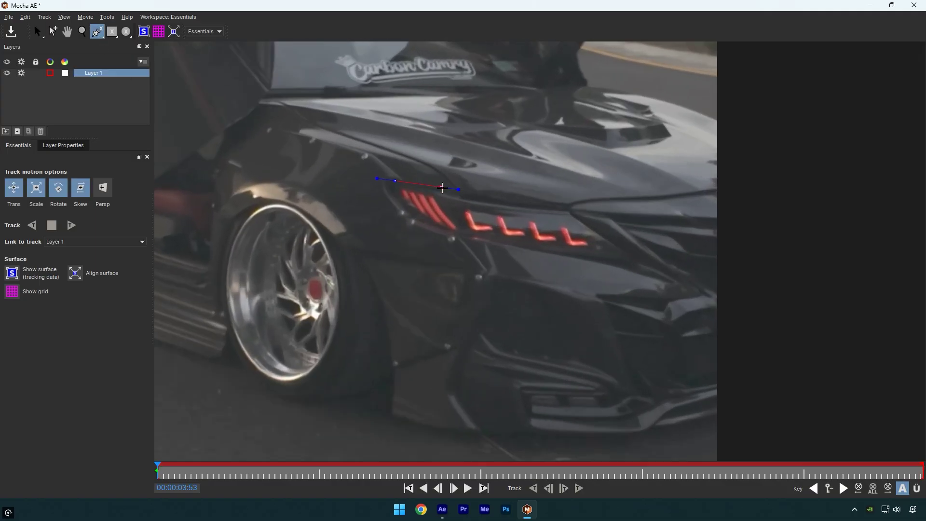
{"action": "left_click", "coordinate": [489, 199]}
{"action": "left_click", "coordinate": [559, 208]}
{"action": "left_click", "coordinate": [570, 209]}
{"action": "left_click", "coordinate": [590, 227]}
{"action": "left_click", "coordinate": [635, 260]}
{"action": "left_click", "coordinate": [595, 258]}
{"action": "left_click", "coordinate": [544, 252]}
{"action": "left_click", "coordinate": [493, 242]}
{"action": "left_click", "coordinate": [454, 232]}
{"action": "left_click", "coordinate": [418, 221]}
{"action": "left_click", "coordinate": [404, 208]}
{"action": "left_click", "coordinate": [395, 181]}
{"action": "key", "text": "s"}
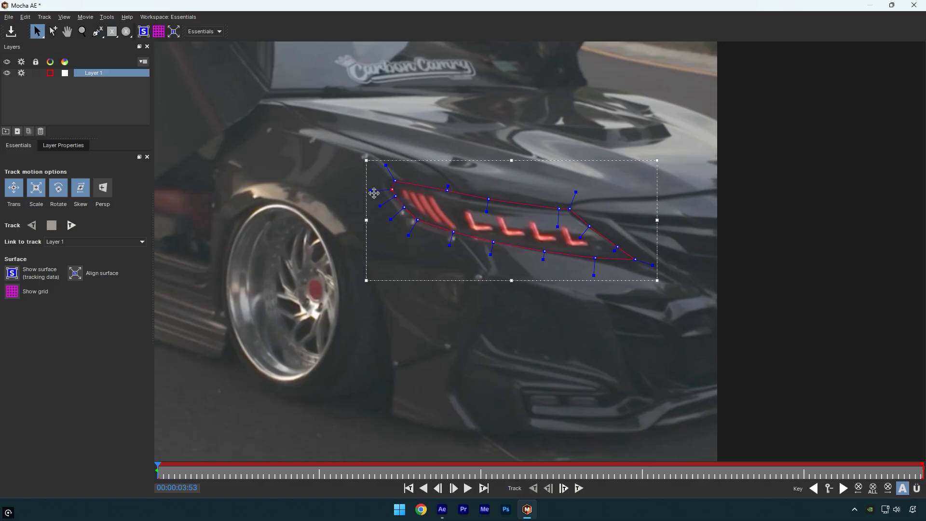
Step: Track the headlight spline forward with perspective included, stop at 00:00:05:38 and refit its points to the headlight outline
{"action": "left_click", "coordinate": [73, 225]}
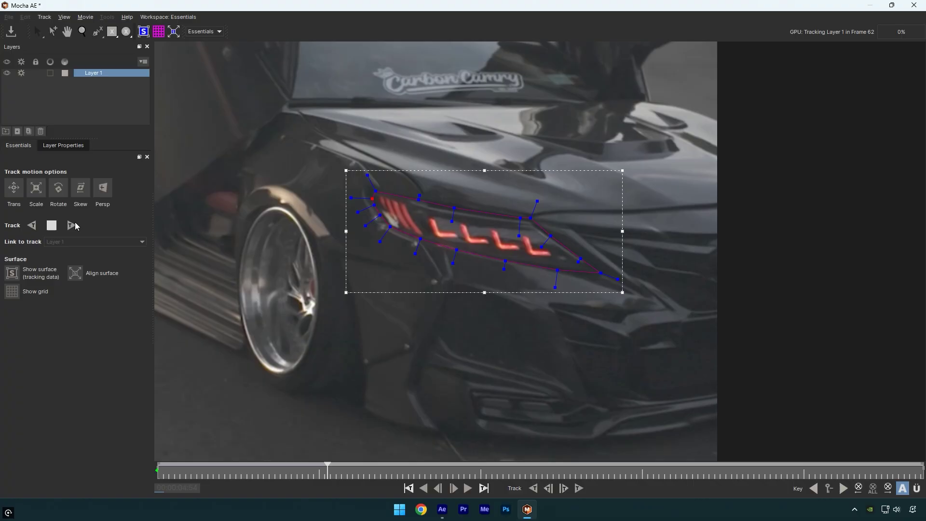
{"action": "key", "text": "space"}
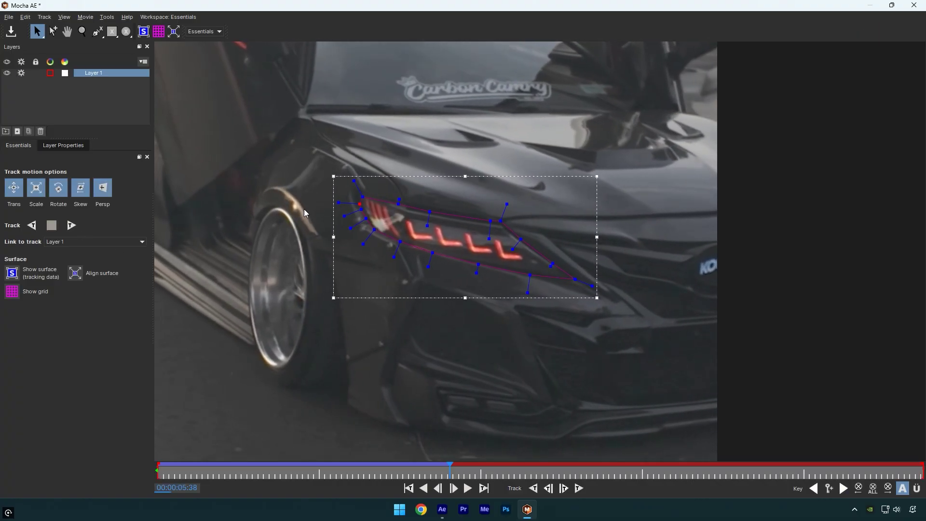
{"action": "scroll", "coordinate": [340, 193], "scroll_direction": "up", "scroll_amount": 3}
{"action": "scroll", "coordinate": [340, 192], "scroll_direction": "up", "scroll_amount": 1}
{"action": "left_click_drag", "start_coordinate": [368, 186], "coordinate": [363, 179]}
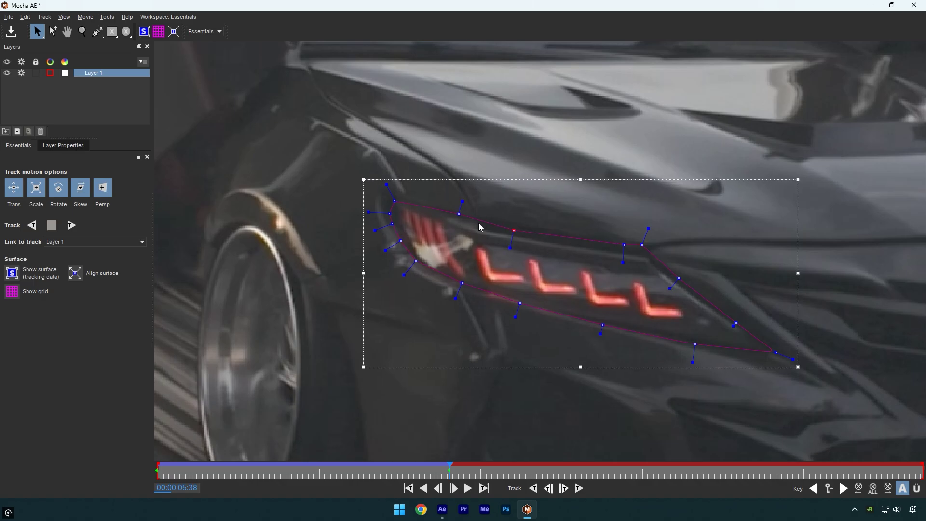
{"action": "left_click", "coordinate": [459, 214]}
{"action": "left_click_drag", "start_coordinate": [642, 247], "coordinate": [642, 247]}
{"action": "left_click", "coordinate": [696, 344]}
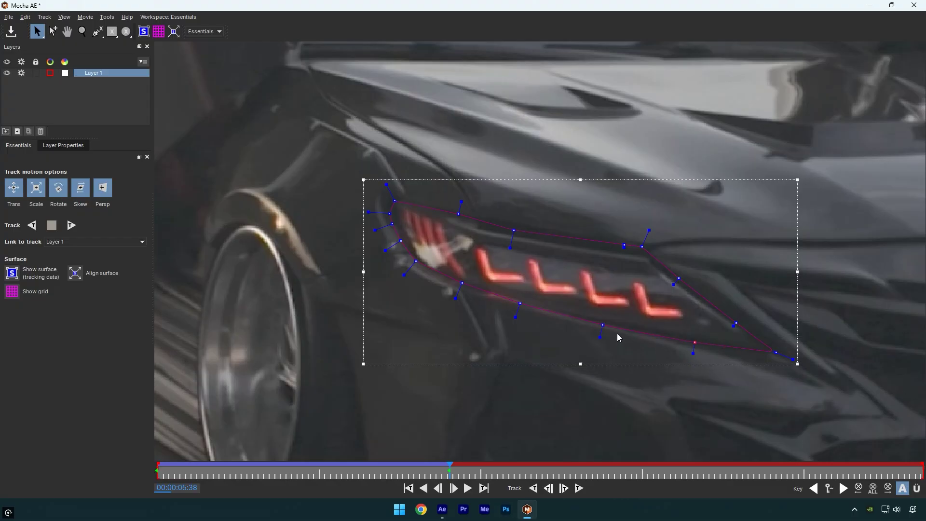
{"action": "left_click", "coordinate": [603, 324]}
Step: Continue tracking the headlight to 00:00:06:37 and correct the spline's upper corner points on that frame
{"action": "left_click", "coordinate": [71, 225]}
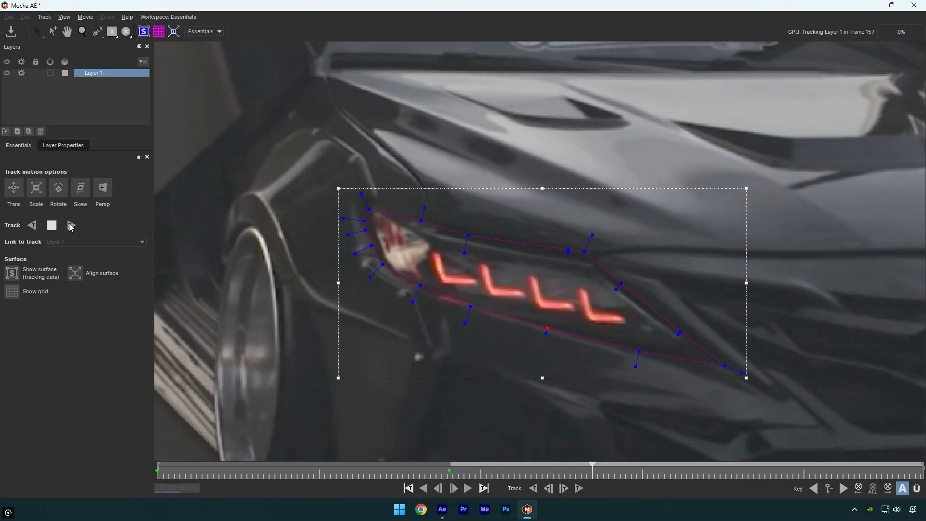
{"action": "left_click_drag", "start_coordinate": [576, 252], "coordinate": [585, 260]}
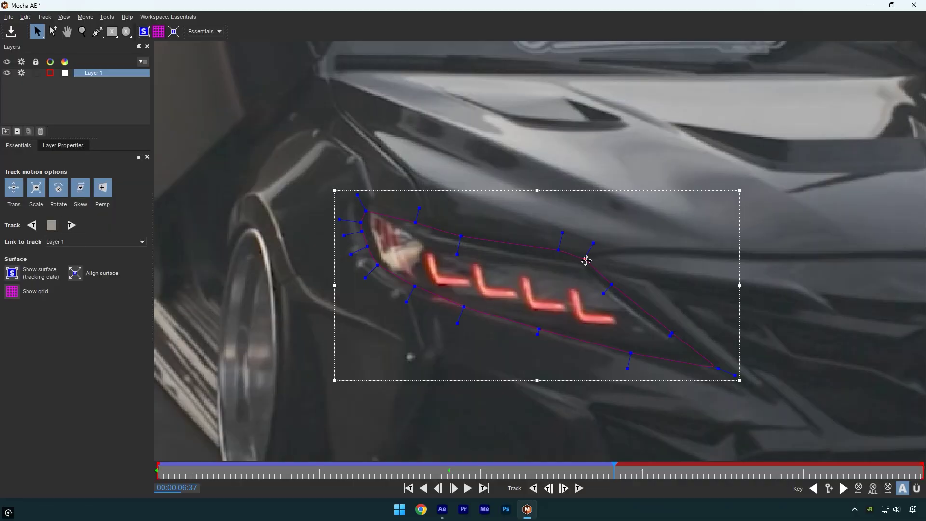
{"action": "left_click", "coordinate": [556, 253]}
{"action": "mouse_move", "coordinate": [366, 212]}
{"action": "left_mouse_down"}
{"action": "mouse_move", "coordinate": [367, 202]}
{"action": "mouse_move", "coordinate": [360, 221]}
{"action": "left_mouse_up"}
Step: Continue tracking the headlight to 00:00:07:38 and reshape the spline along the lamp's outer side edge
{"action": "left_click", "coordinate": [71, 225]}
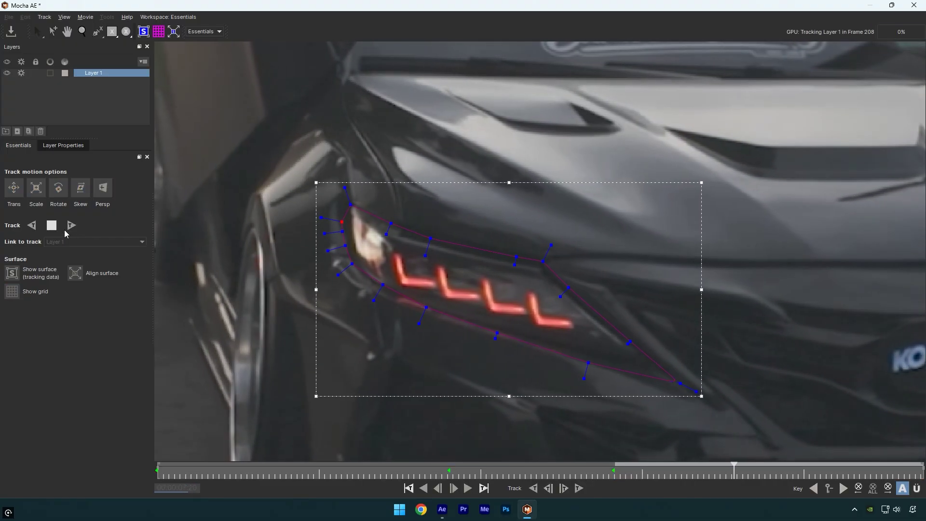
{"action": "key", "text": "space"}
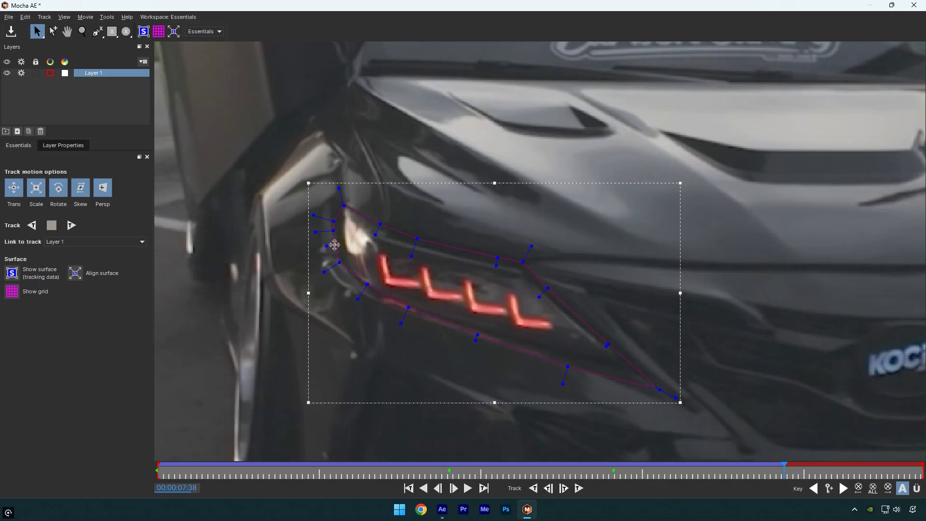
{"action": "left_click_drag", "start_coordinate": [333, 245], "coordinate": [342, 203]}
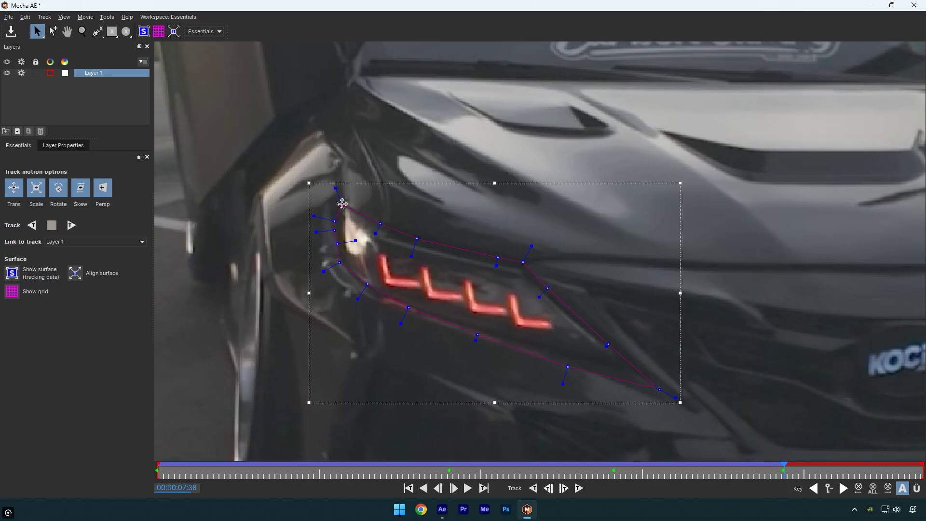
Step: Track the headlight to 00:00:08:18, refit the spline's side, lower edge and pointed tip, and track the remaining frames
{"action": "left_click", "coordinate": [72, 225]}
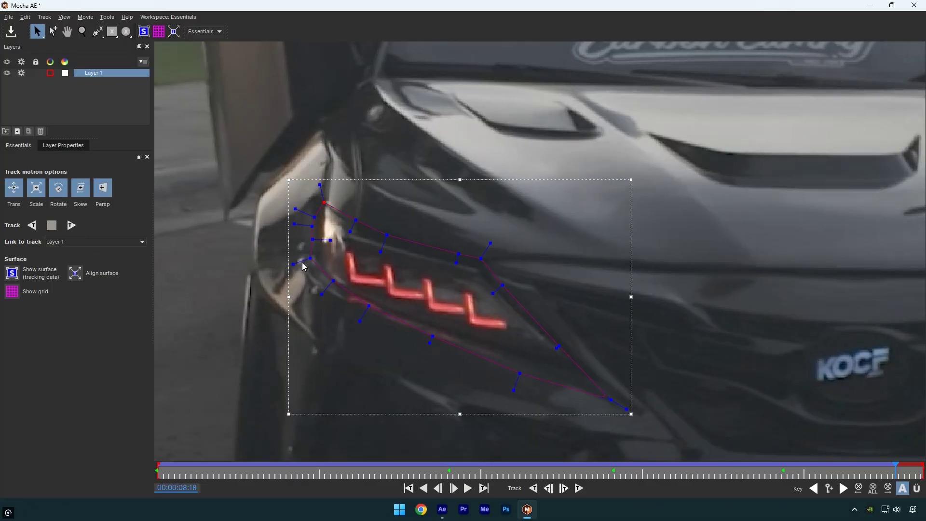
{"action": "left_click_drag", "start_coordinate": [310, 258], "coordinate": [314, 225]}
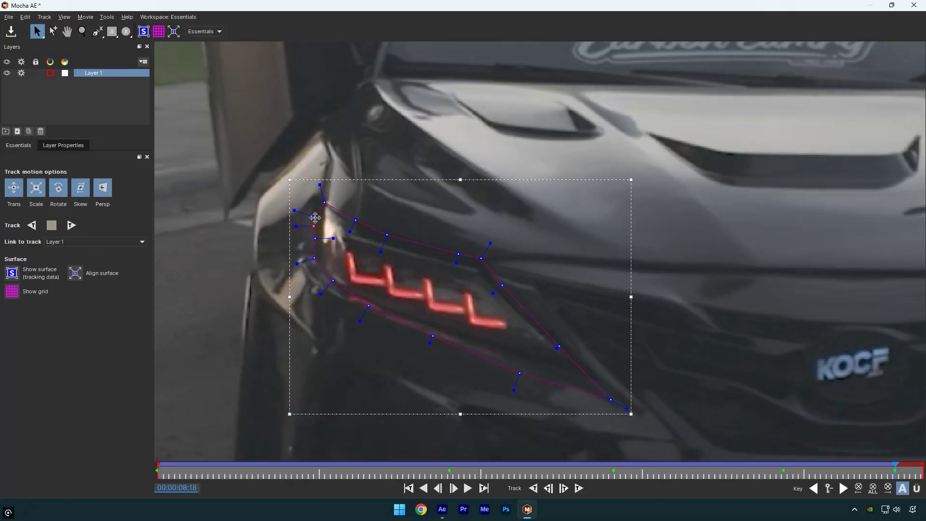
{"action": "left_click_drag", "start_coordinate": [502, 285], "coordinate": [477, 259]}
{"action": "left_click_drag", "start_coordinate": [369, 304], "coordinate": [371, 300]}
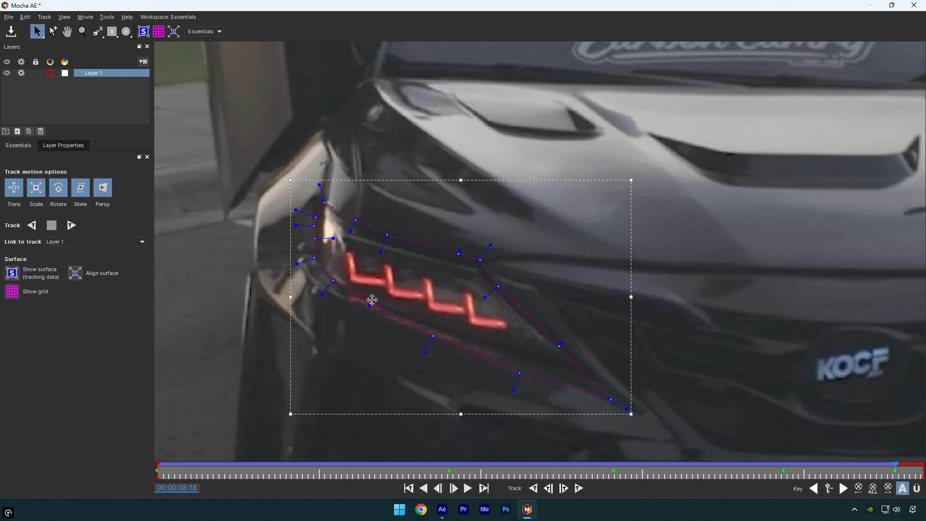
{"action": "left_click_drag", "start_coordinate": [431, 335], "coordinate": [438, 325]}
{"action": "left_click_drag", "start_coordinate": [518, 373], "coordinate": [525, 358]}
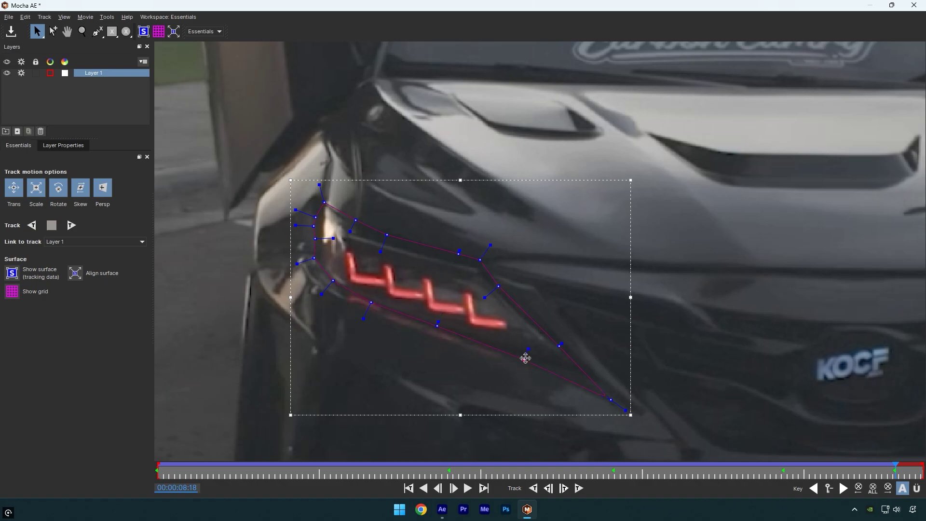
{"action": "left_click_drag", "start_coordinate": [611, 392], "coordinate": [586, 367]}
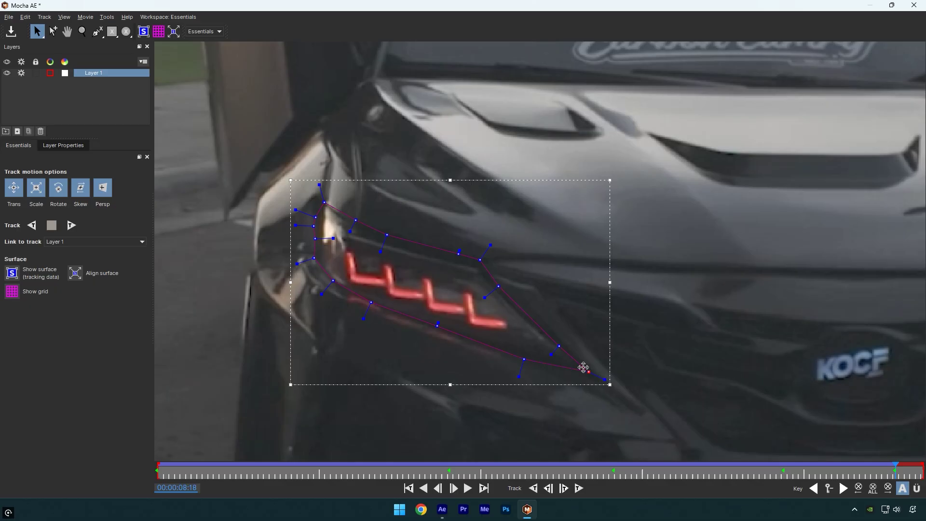
{"action": "left_click", "coordinate": [71, 225]}
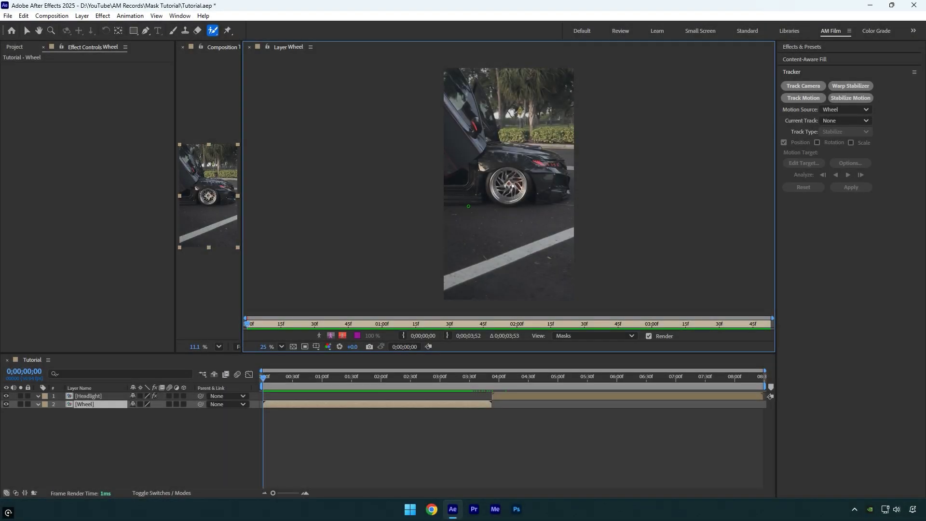
Step: Select the wheel rim with the Roto Brush on the Wheel layer's first frame, extending the selection along its lower edges
{"action": "scroll", "coordinate": [509, 185], "scroll_direction": "up", "scroll_amount": 6}
{"action": "mouse_move", "coordinate": [478, 156]}
{"action": "left_mouse_down"}
{"action": "mouse_move", "coordinate": [540, 168]}
{"action": "mouse_move", "coordinate": [522, 205]}
{"action": "left_mouse_up"}
{"action": "scroll", "coordinate": [464, 204], "scroll_direction": "up", "scroll_amount": 4}
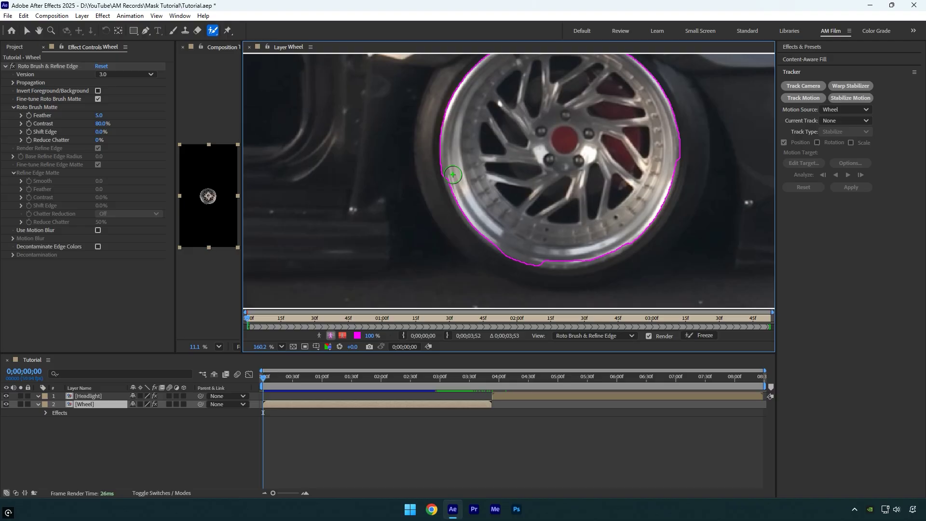
{"action": "mouse_move", "coordinate": [464, 204]}
{"action": "left_mouse_down"}
{"action": "mouse_move", "coordinate": [504, 244]}
{"action": "mouse_move", "coordinate": [554, 261]}
{"action": "mouse_move", "coordinate": [491, 226]}
{"action": "left_mouse_up"}
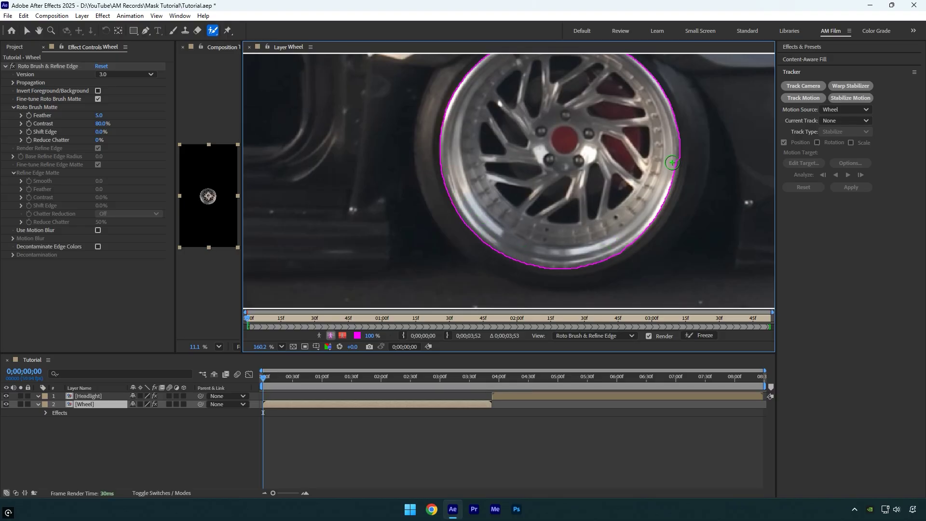
{"action": "left_click_drag", "start_coordinate": [669, 174], "coordinate": [649, 215]}
{"action": "scroll", "coordinate": [560, 109], "scroll_direction": "down", "scroll_amount": 4}
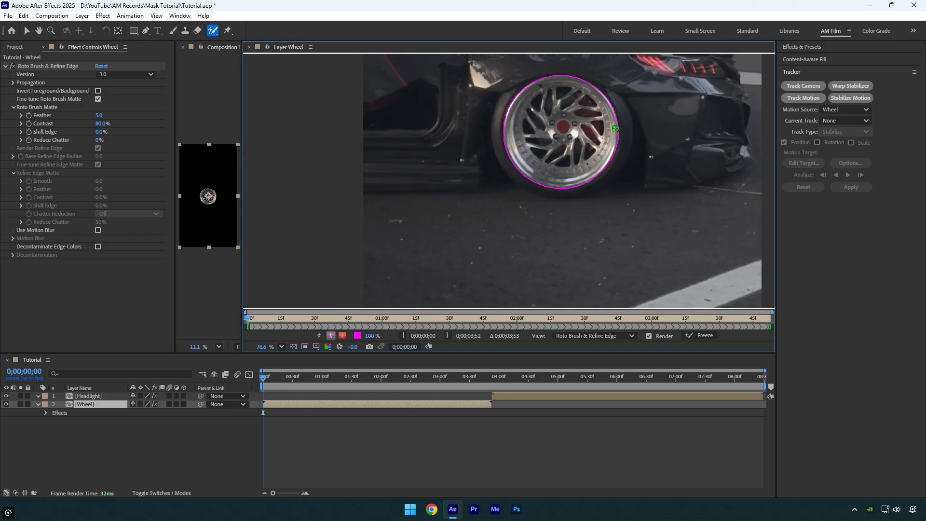
Step: Propagate the Roto Brush selection to 0;00;01;39 and correct its boundary along the rim's lower edge
{"action": "key", "text": "space"}
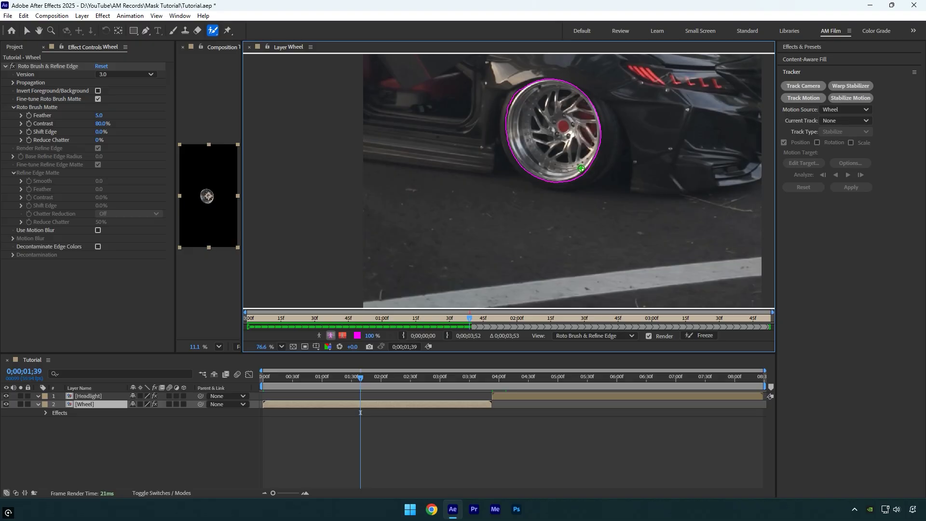
{"action": "scroll", "coordinate": [498, 83], "scroll_direction": "up", "scroll_amount": 3}
{"action": "mouse_move", "coordinate": [557, 98]}
{"action": "left_mouse_down"}
{"action": "mouse_move", "coordinate": [528, 137]}
{"action": "mouse_move", "coordinate": [511, 223]}
{"action": "left_mouse_up"}
{"action": "scroll", "coordinate": [511, 223], "scroll_direction": "down", "scroll_amount": 3}
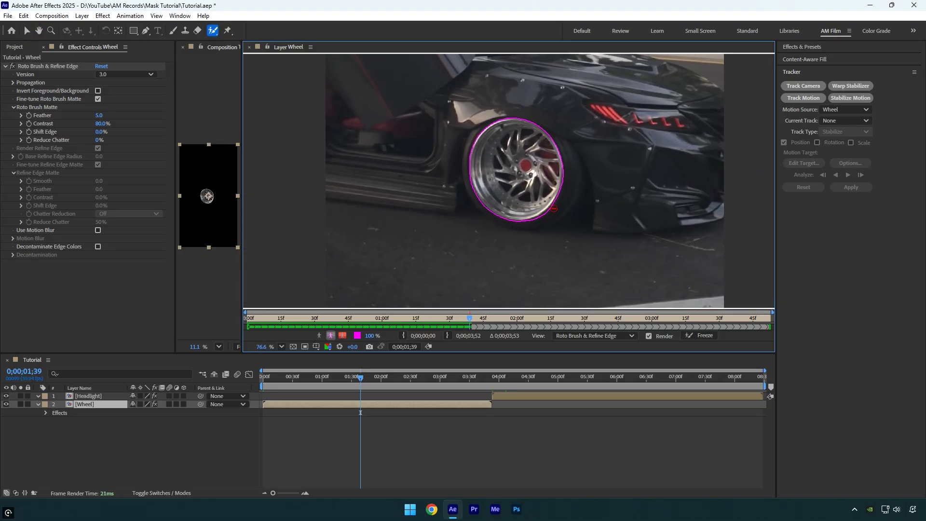
{"action": "scroll", "coordinate": [535, 223], "scroll_direction": "up", "scroll_amount": 3}
{"action": "left_click_drag", "start_coordinate": [425, 197], "coordinate": [516, 166]}
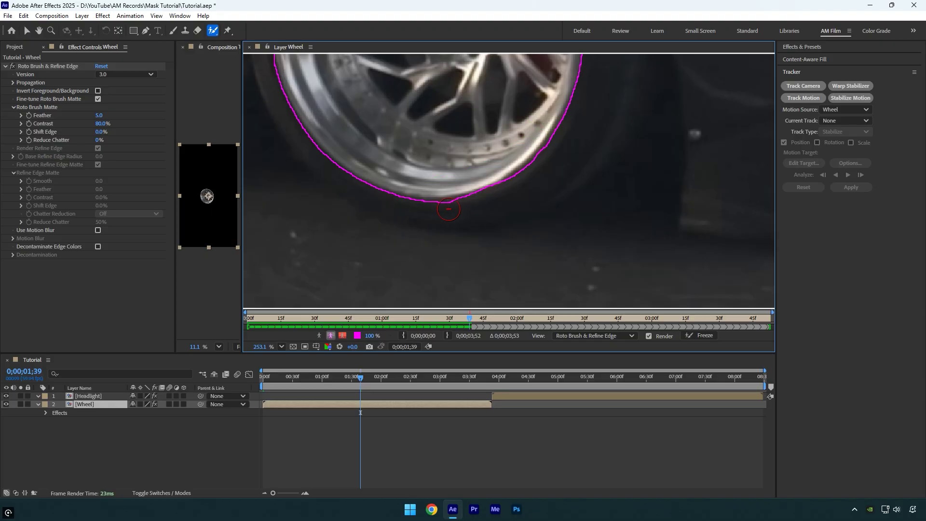
{"action": "scroll", "coordinate": [428, 97], "scroll_direction": "down", "scroll_amount": 2}
{"action": "left_click_drag", "start_coordinate": [428, 97], "coordinate": [443, 175]}
Step: Propagate the wheel selection to 0;00;02;22, check and refine the rim's lower edge, and resume propagating through the clip
{"action": "key", "text": "space"}
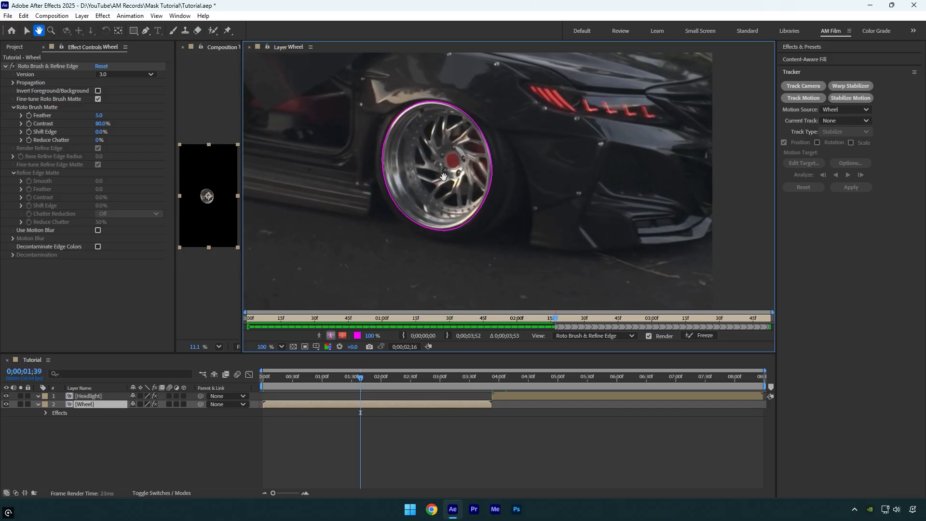
{"action": "key", "text": "space"}
{"action": "scroll", "coordinate": [450, 240], "scroll_direction": "up", "scroll_amount": 5}
{"action": "key", "text": "alt+w"}
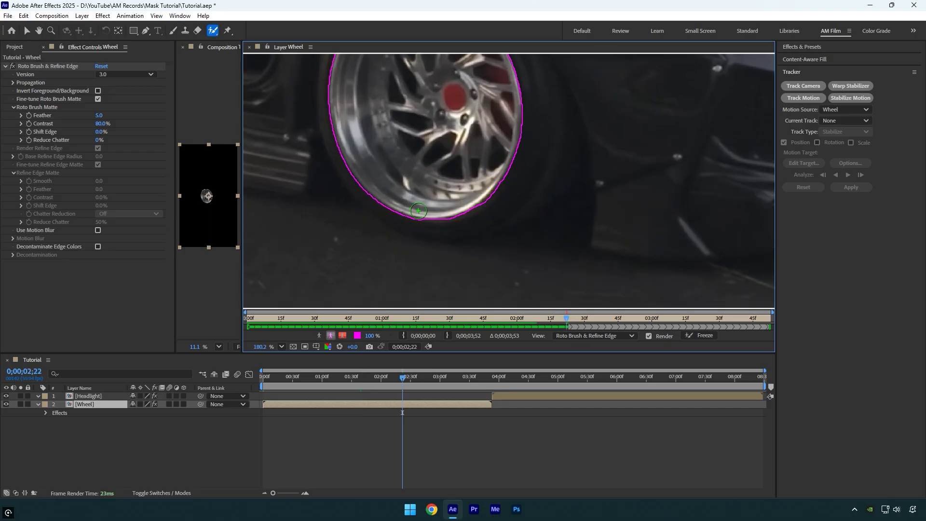
{"action": "scroll", "coordinate": [420, 108], "scroll_direction": "down", "scroll_amount": 4}
{"action": "left_click_drag", "start_coordinate": [418, 98], "coordinate": [429, 166]}
{"action": "key", "text": "space"}
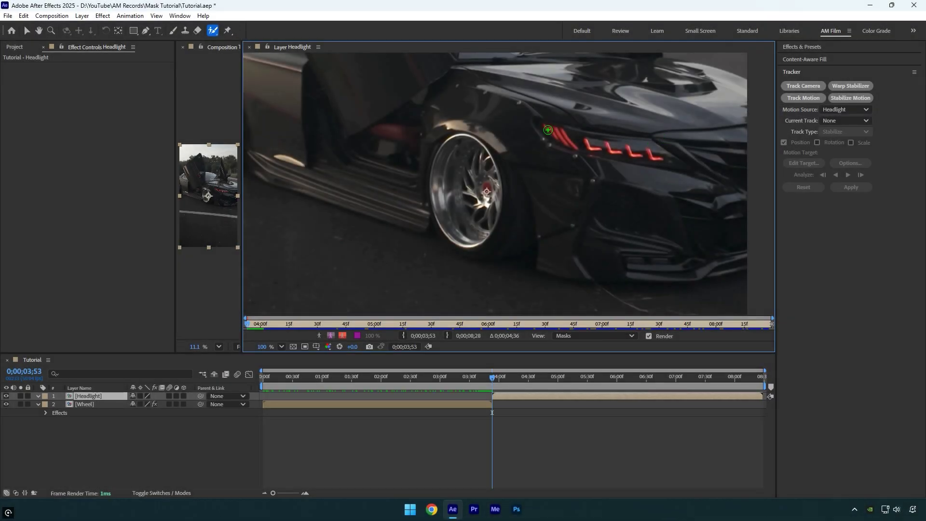
Step: Select the headlight with the Roto Brush on the Headlight layer's first frame, extending the selection to its pointed front tip
{"action": "mouse_move", "coordinate": [548, 129]}
{"action": "left_mouse_down"}
{"action": "mouse_move", "coordinate": [661, 157]}
{"action": "mouse_move", "coordinate": [633, 127]}
{"action": "mouse_move", "coordinate": [537, 110]}
{"action": "left_mouse_up"}
{"action": "scroll", "coordinate": [523, 113], "scroll_direction": "up", "scroll_amount": 4}
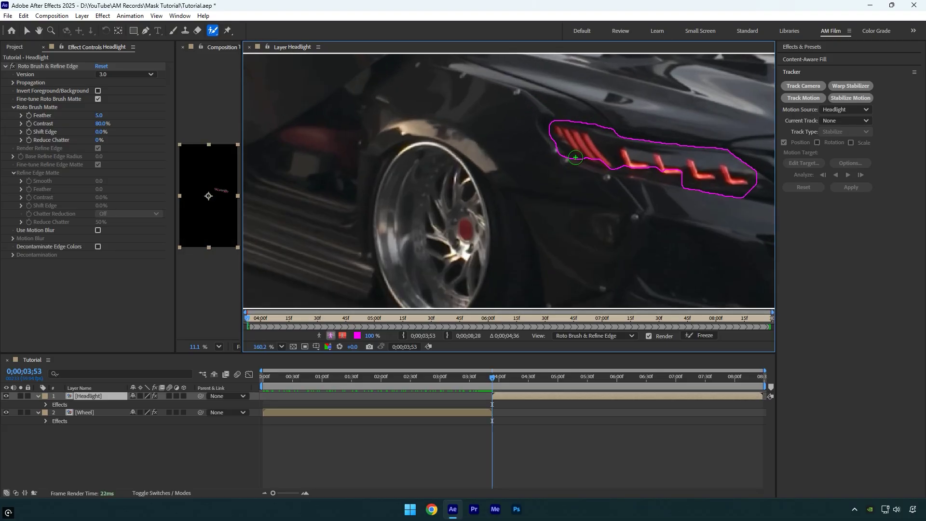
{"action": "left_click_drag", "start_coordinate": [745, 182], "coordinate": [561, 174]}
{"action": "left_click_drag", "start_coordinate": [569, 167], "coordinate": [600, 184]}
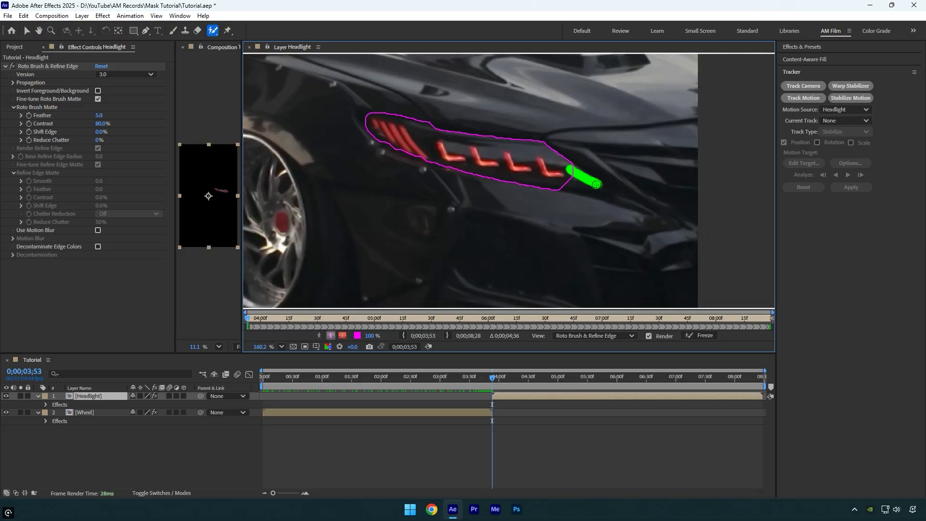
{"action": "left_click_drag", "start_coordinate": [554, 144], "coordinate": [538, 194]}
{"action": "left_click_drag", "start_coordinate": [602, 185], "coordinate": [591, 187]}
Step: Propagate the headlight's Roto Brush selection through the clip and review its boundary, going back to 0;00;07;44
{"action": "key", "text": "space"}
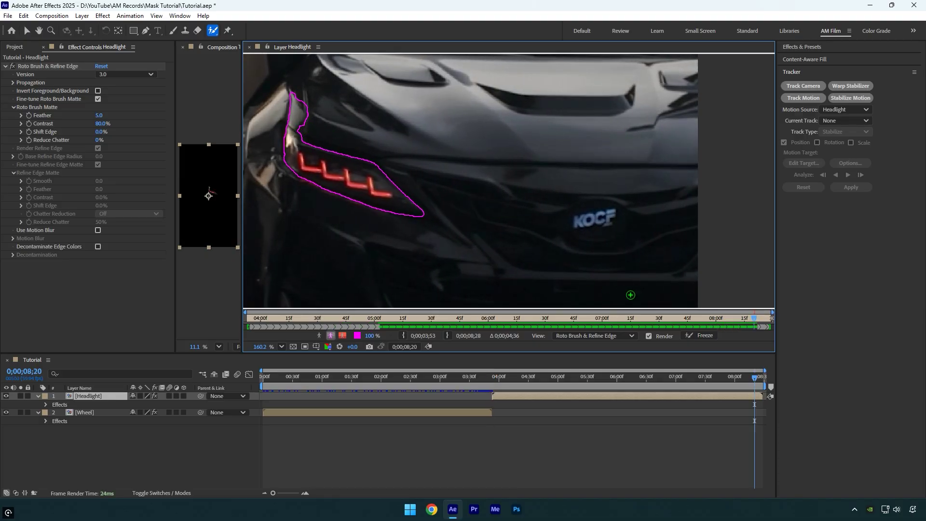
{"action": "left_click_drag", "start_coordinate": [724, 321], "coordinate": [686, 318]}
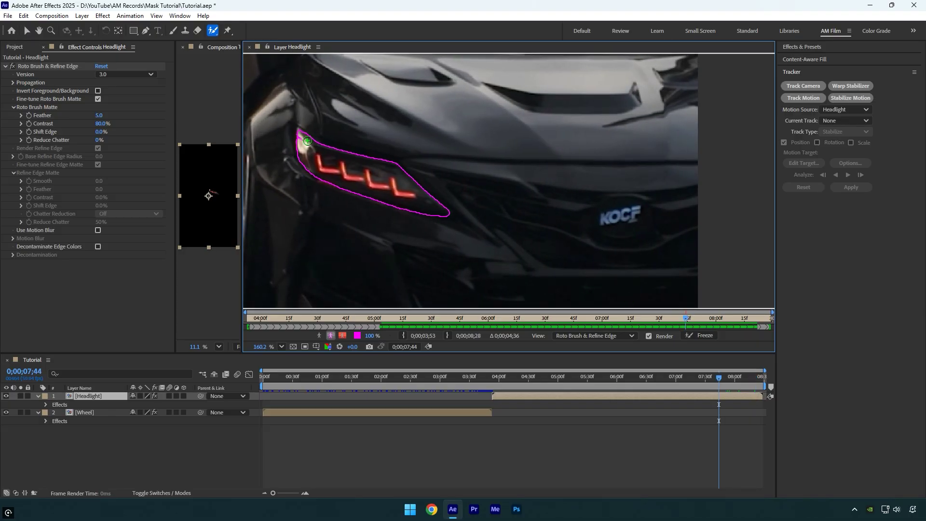
{"action": "key", "text": "space"}
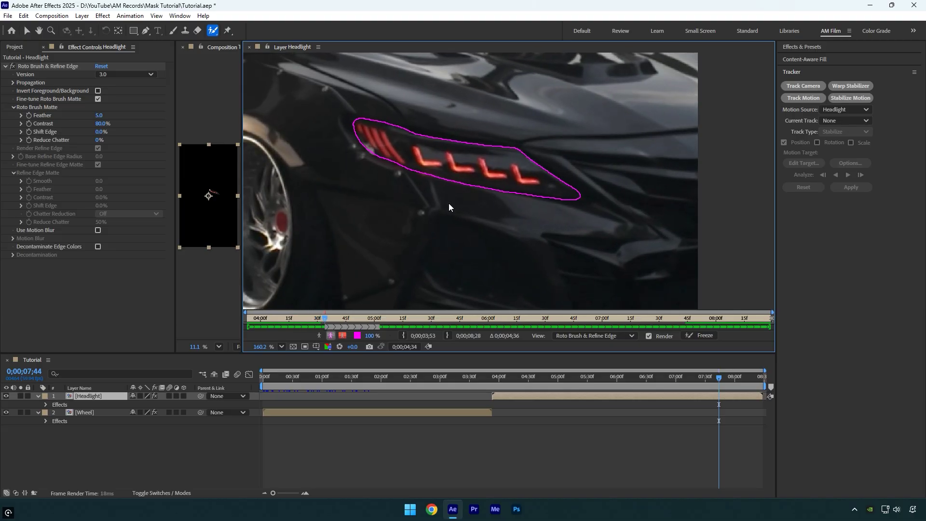
{"action": "key", "text": "space"}
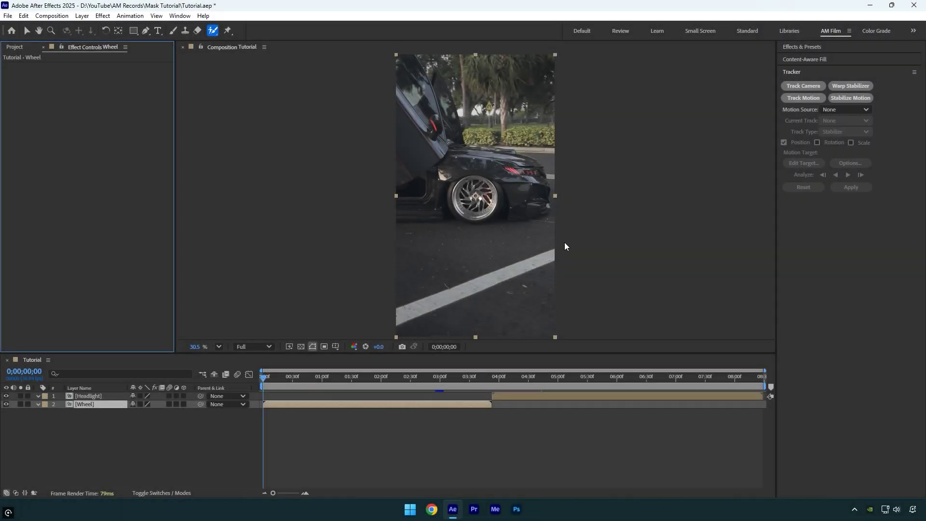
Step: Apply the Mocha AE effect to the Wheel layer and open the clip in Mocha AE
{"action": "key", "text": "ctrl+space"}
{"action": "type", "text": "mocha"}
{"action": "key", "text": "Return"}
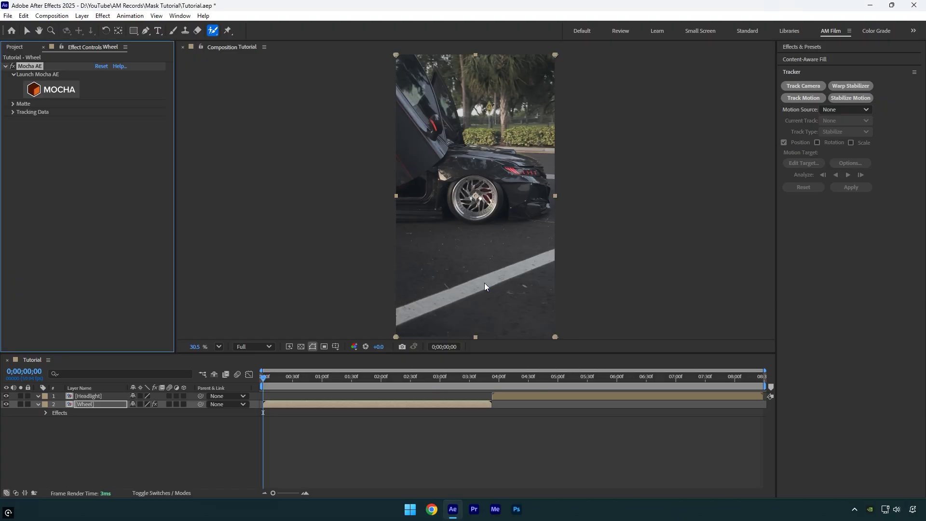
{"action": "left_click", "coordinate": [67, 92]}
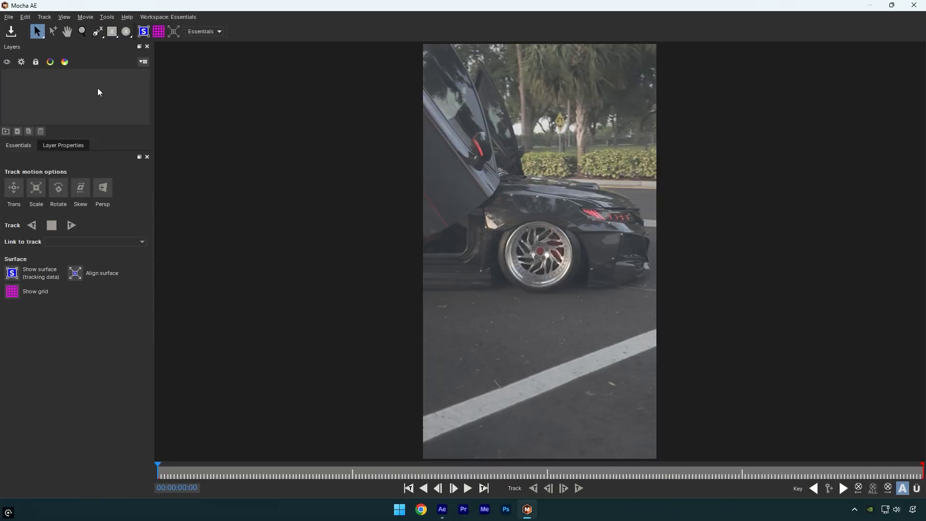
Step: Draw a closed four-point spline around the white road line on the first frame
{"action": "left_click", "coordinate": [96, 34]}
{"action": "scroll", "coordinate": [420, 437], "scroll_direction": "up", "scroll_amount": 2}
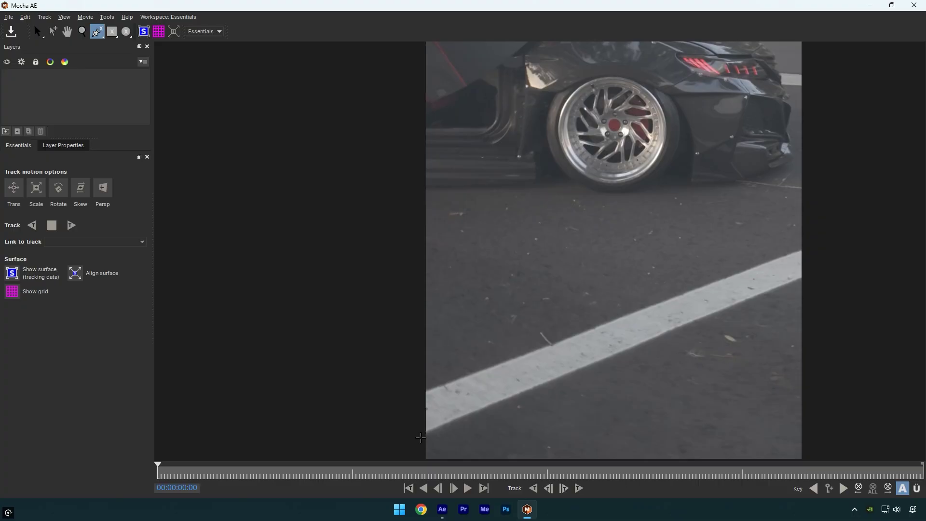
{"action": "left_click", "coordinate": [429, 393]}
{"action": "left_click", "coordinate": [802, 250]}
{"action": "left_click", "coordinate": [802, 278]}
{"action": "left_click", "coordinate": [425, 434]}
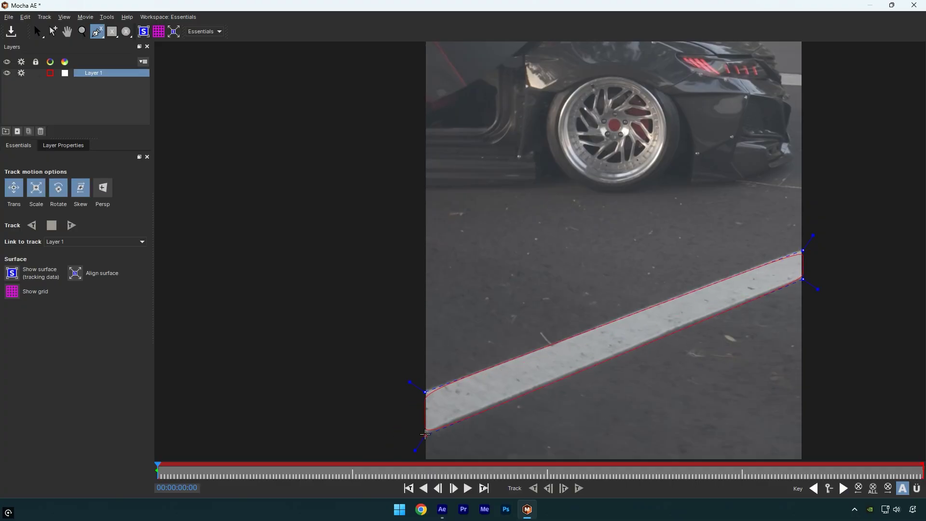
{"action": "left_click", "coordinate": [426, 392]}
Step: Sharpen the spline's four corners and adjust its lower right point to fit the white road line
{"action": "left_click_drag", "start_coordinate": [415, 448], "coordinate": [414, 451]}
{"action": "left_click_drag", "start_coordinate": [410, 381], "coordinate": [407, 380]}
{"action": "left_click_drag", "start_coordinate": [813, 235], "coordinate": [815, 233]}
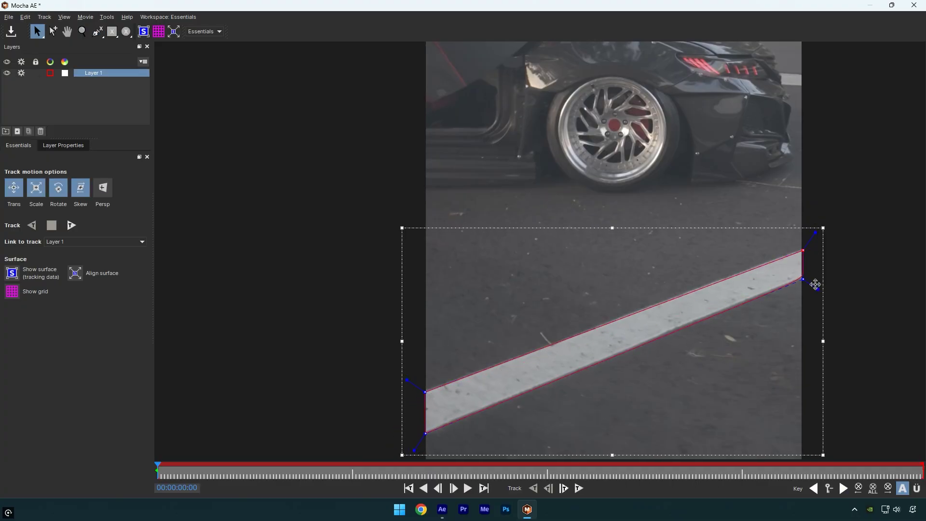
{"action": "left_click_drag", "start_coordinate": [818, 290], "coordinate": [819, 291]}
{"action": "left_click_drag", "start_coordinate": [803, 279], "coordinate": [804, 277]}
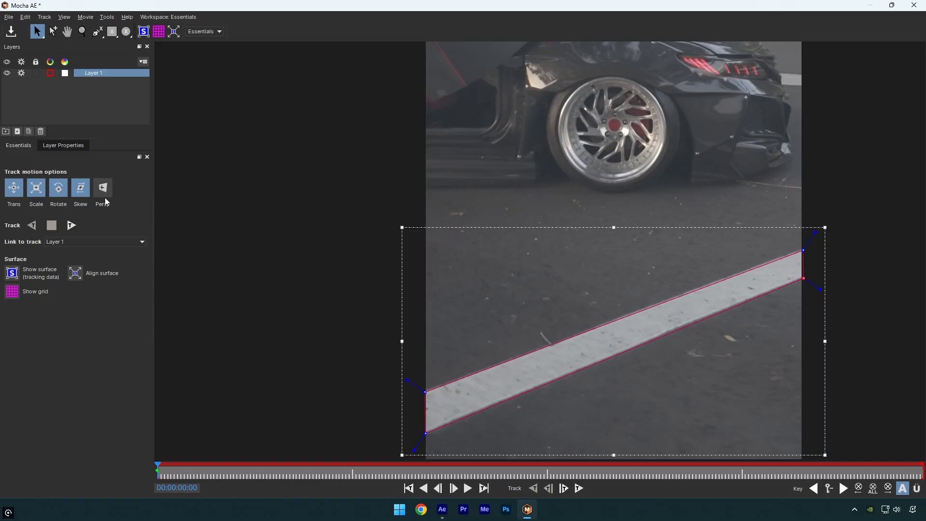
Step: Track the road line with perspective to 00:00:00:29 and extend the spline's right end to the frame edge
{"action": "left_click", "coordinate": [71, 225]}
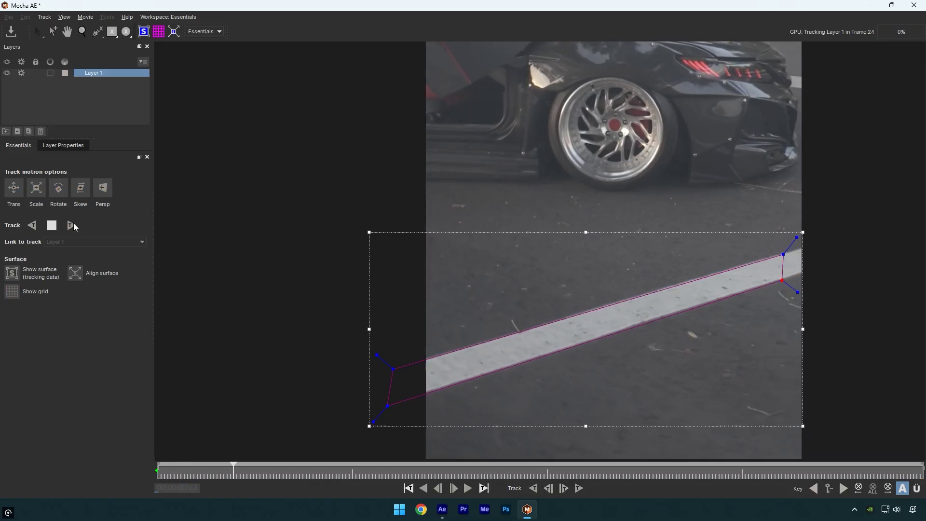
{"action": "key", "text": "space"}
{"action": "left_click_drag", "start_coordinate": [778, 253], "coordinate": [804, 247]}
{"action": "left_click_drag", "start_coordinate": [788, 279], "coordinate": [808, 270]}
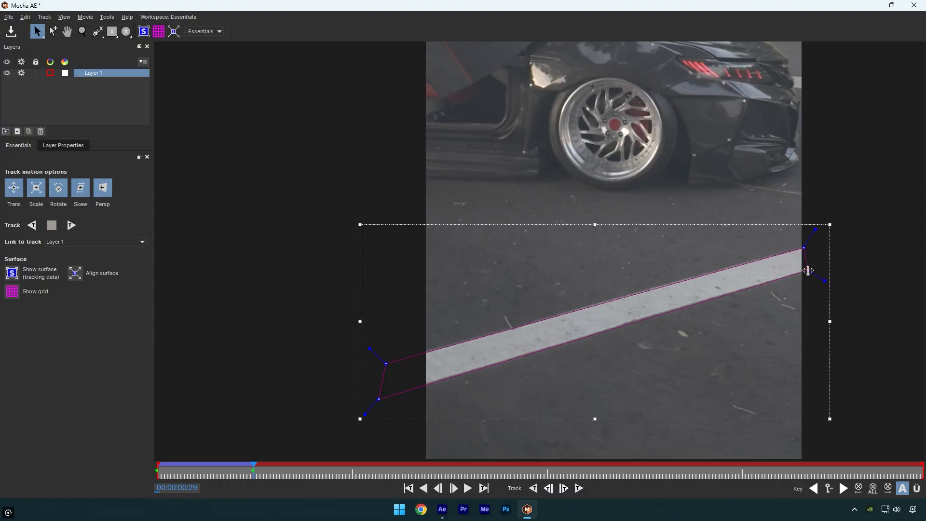
{"action": "left_click", "coordinate": [807, 247]}
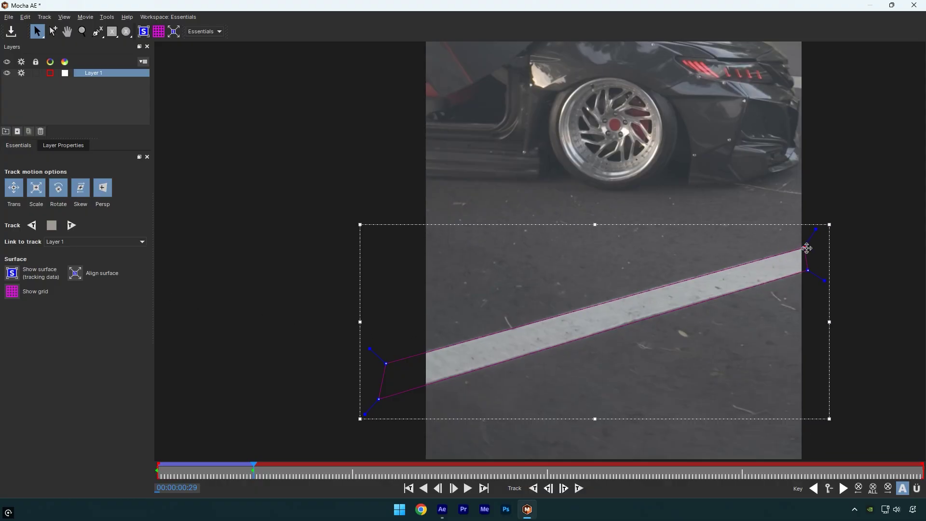
Step: Track the road line to 00:00:00:55, extend the spline's right end past the frame edge, and continue tracking
{"action": "left_click", "coordinate": [73, 227]}
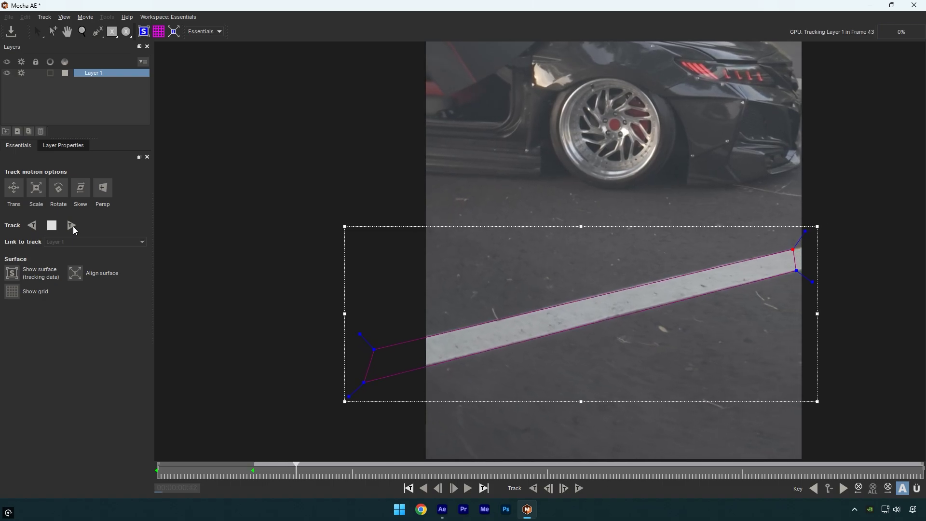
{"action": "key", "text": "space"}
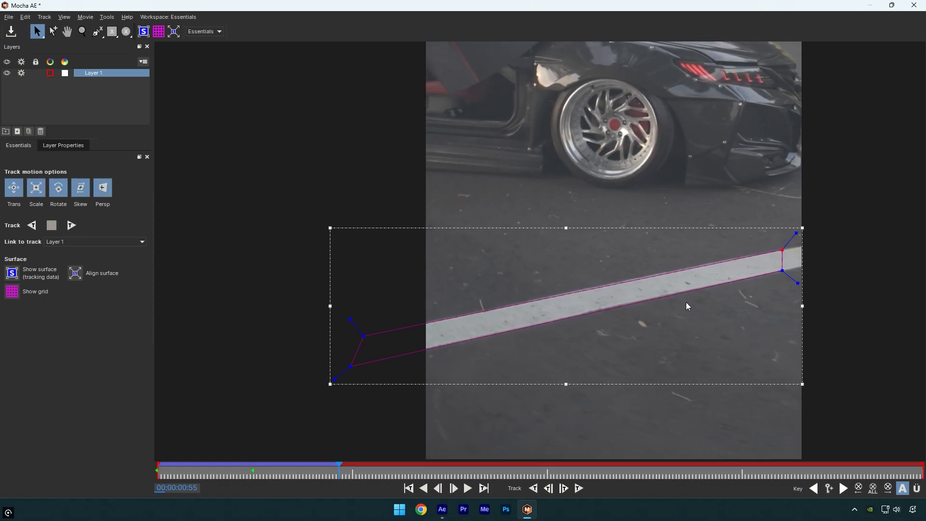
{"action": "left_click_drag", "start_coordinate": [779, 248], "coordinate": [815, 243]}
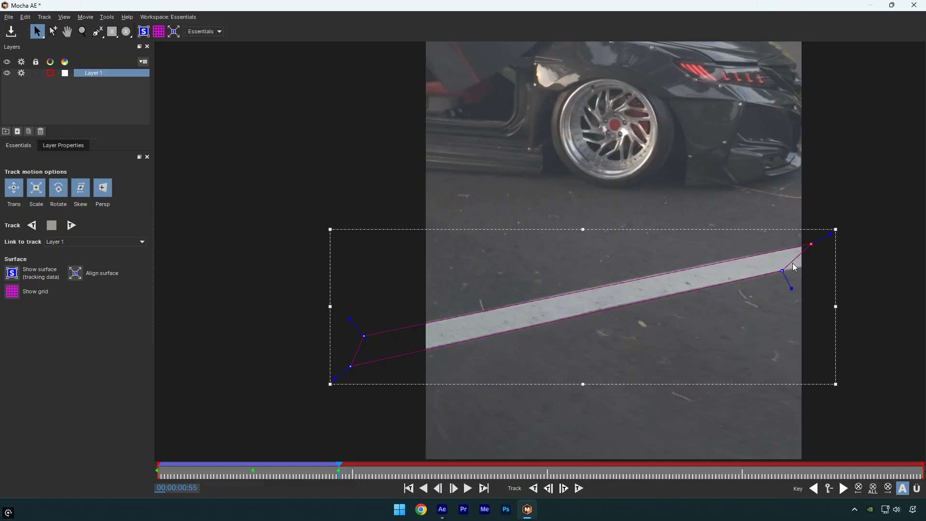
{"action": "left_click_drag", "start_coordinate": [782, 271], "coordinate": [823, 262]}
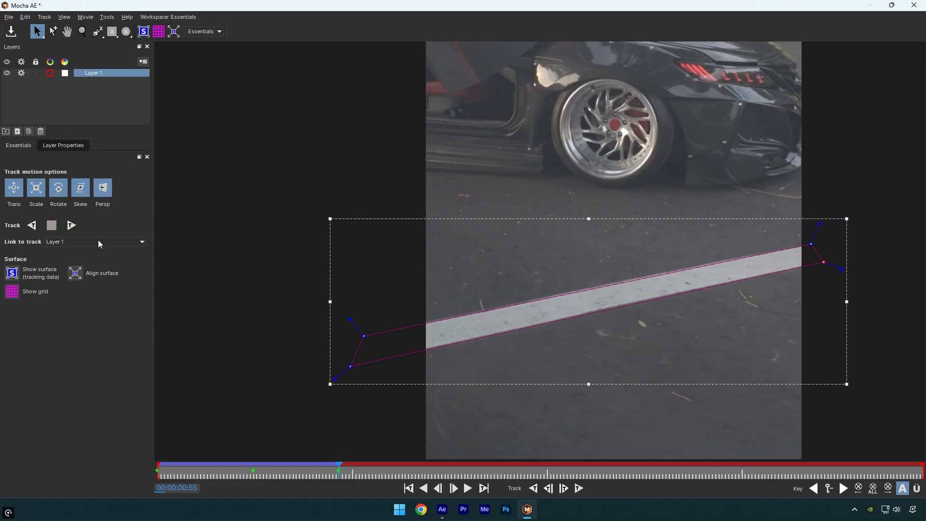
{"action": "left_click", "coordinate": [69, 226]}
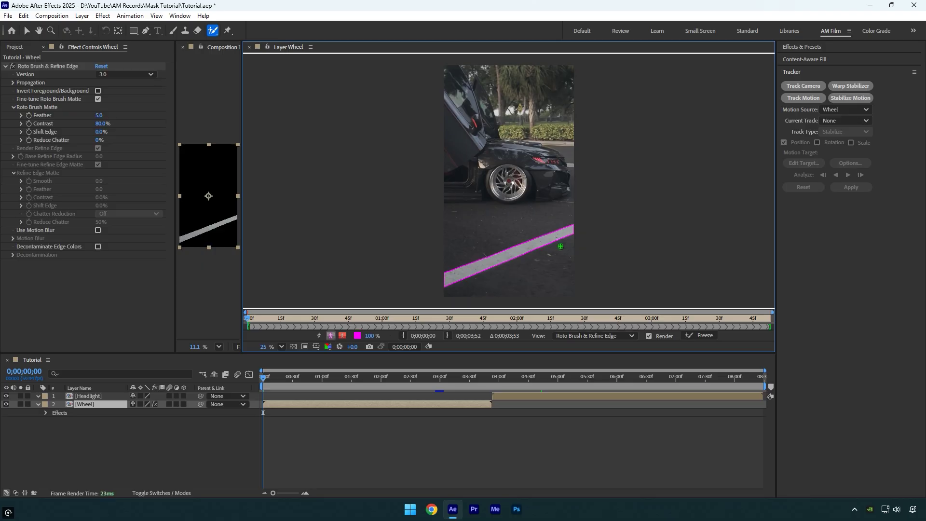
Step: In After Effects, propagate the Roto Brush selection of the white road line through the Wheel layer's frames
{"action": "key", "text": "space"}
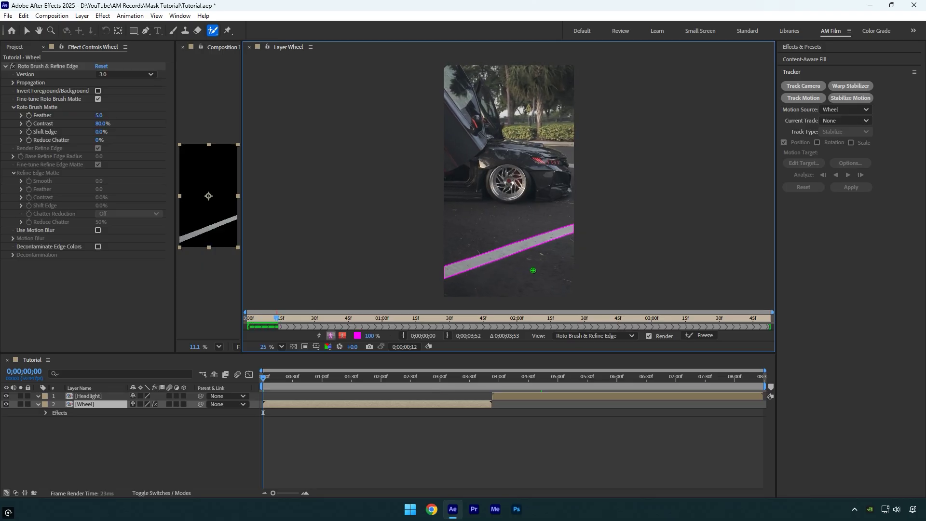